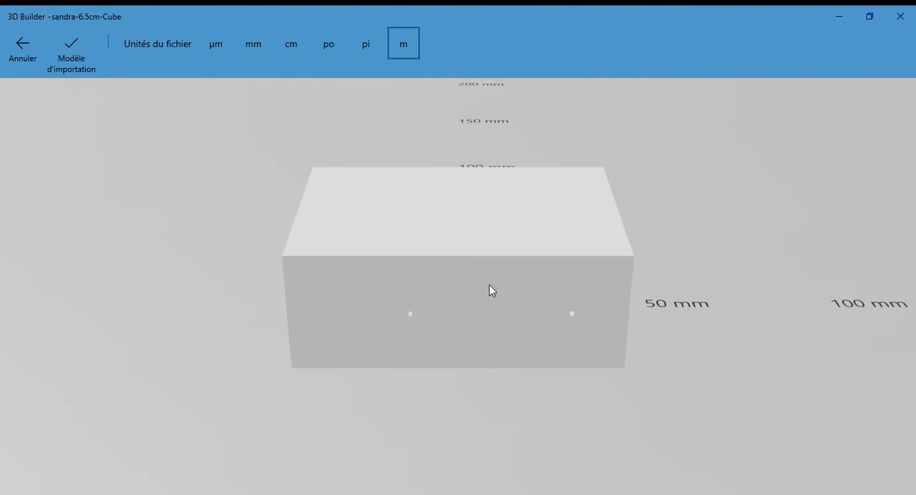
# Import the cube model with metres as the file unit, then split it at 0 mm, keeping only the lower half.
pyautogui.click(70, 41)
pyautogui.click(434, 248)
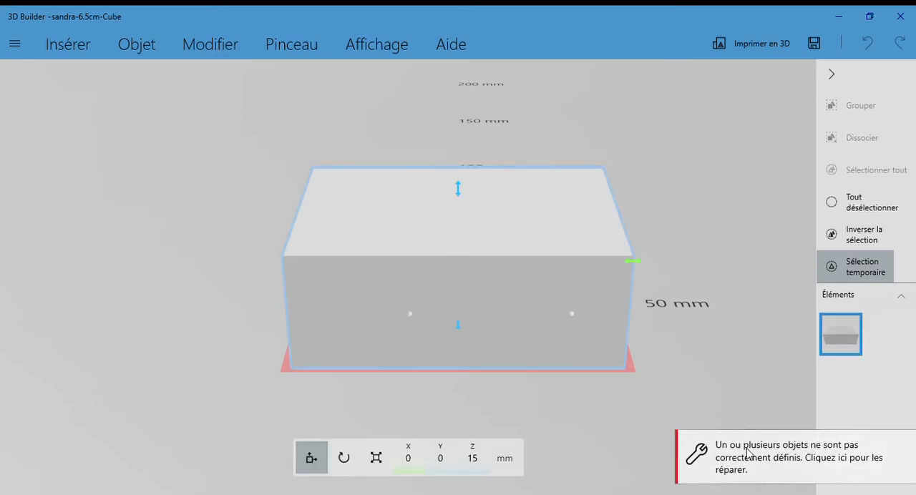
pyautogui.click(201, 46)
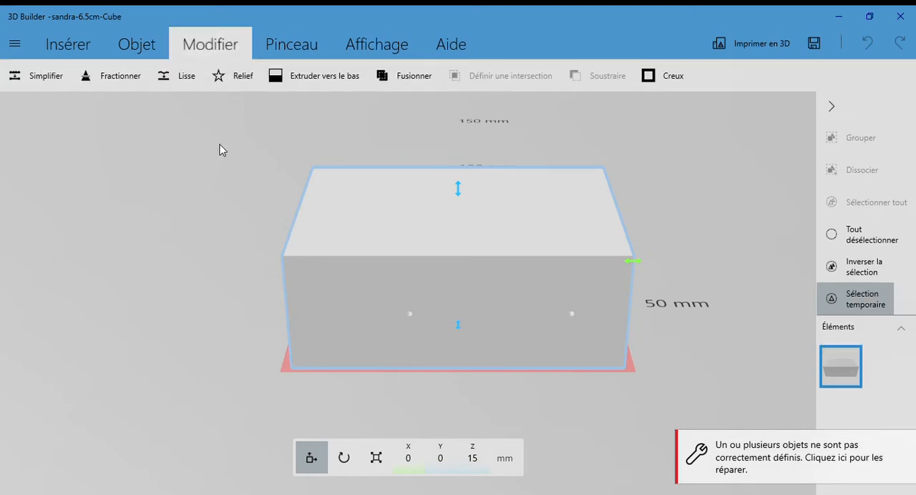
pyautogui.click(122, 85)
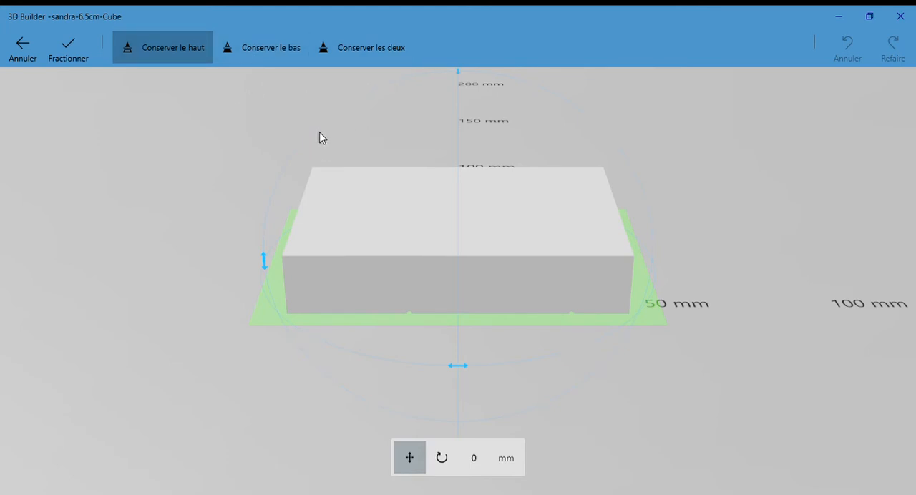
pyautogui.click(251, 58)
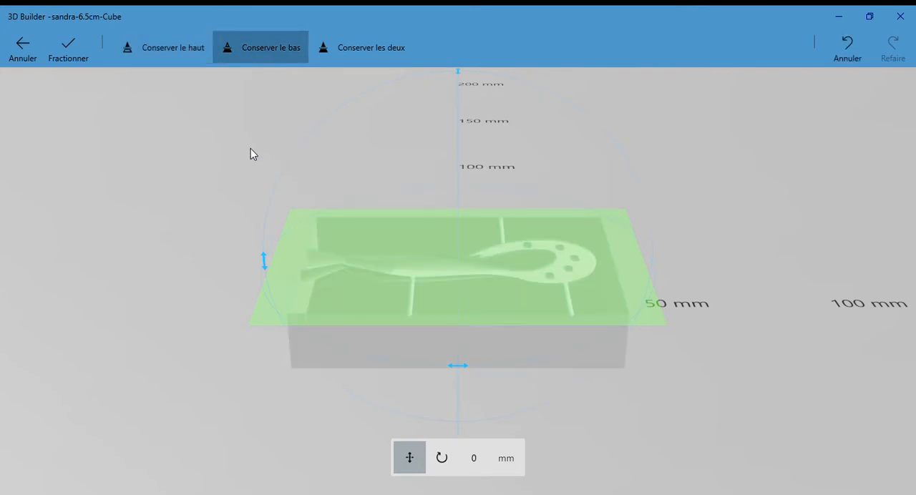
pyautogui.click(70, 61)
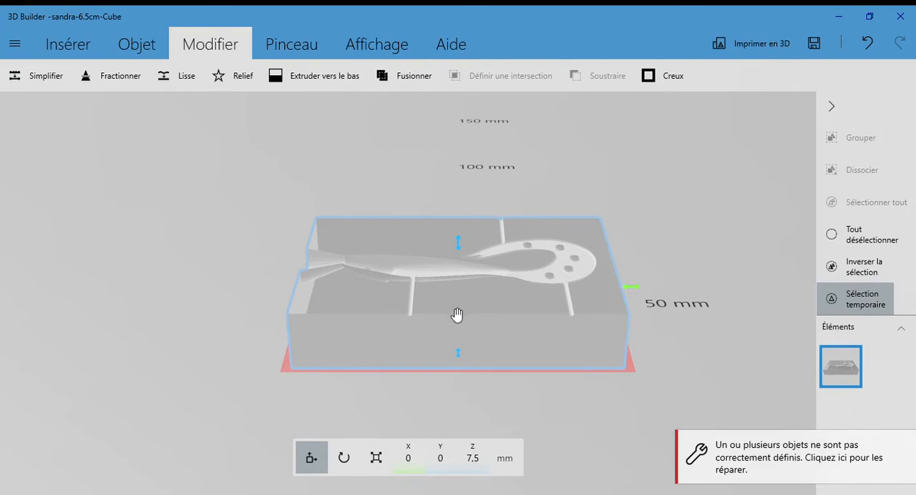
# Repair the incorrectly defined mesh of the lower mould half.
pyautogui.click(731, 459)
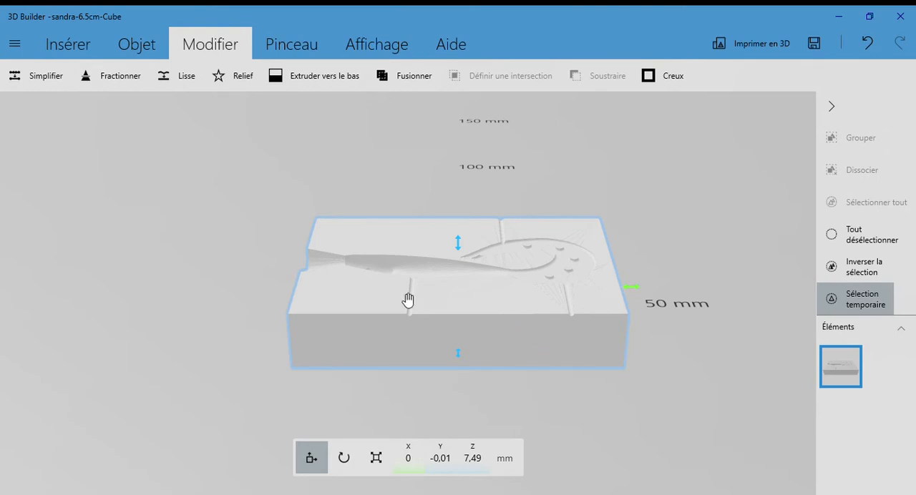
pyautogui.click(492, 335)
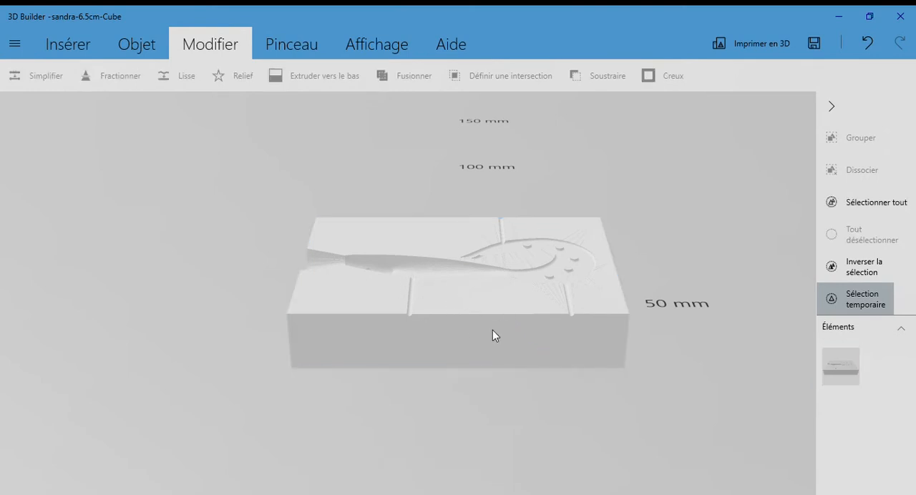
pyautogui.click(463, 307)
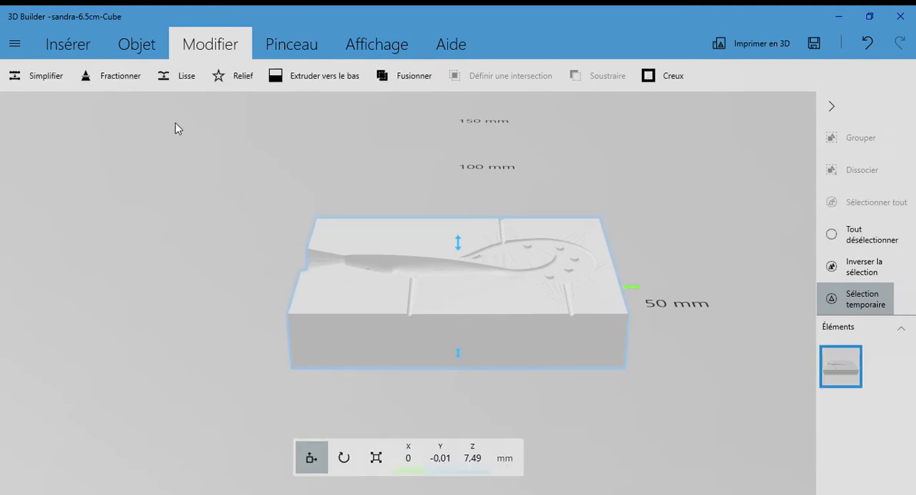
# Try a mirrored copy of the mould half beside the original and delete it again.
pyautogui.click(136, 52)
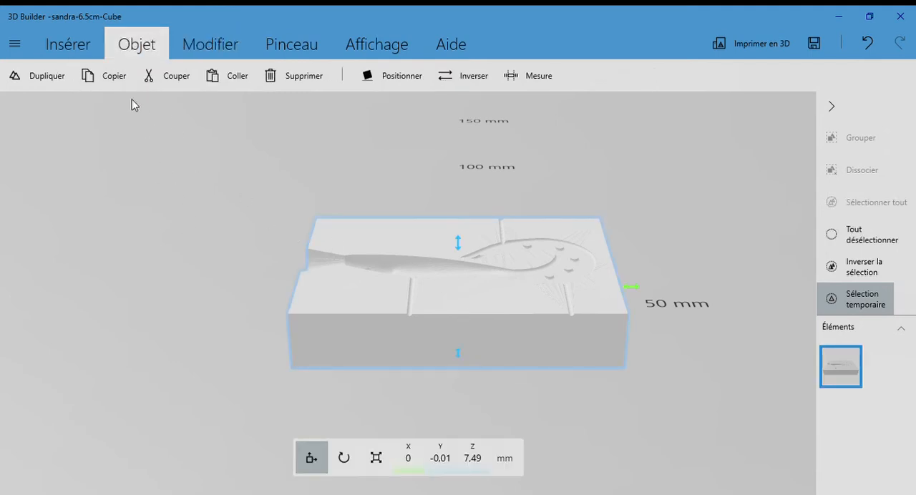
pyautogui.click(105, 87)
pyautogui.click(231, 85)
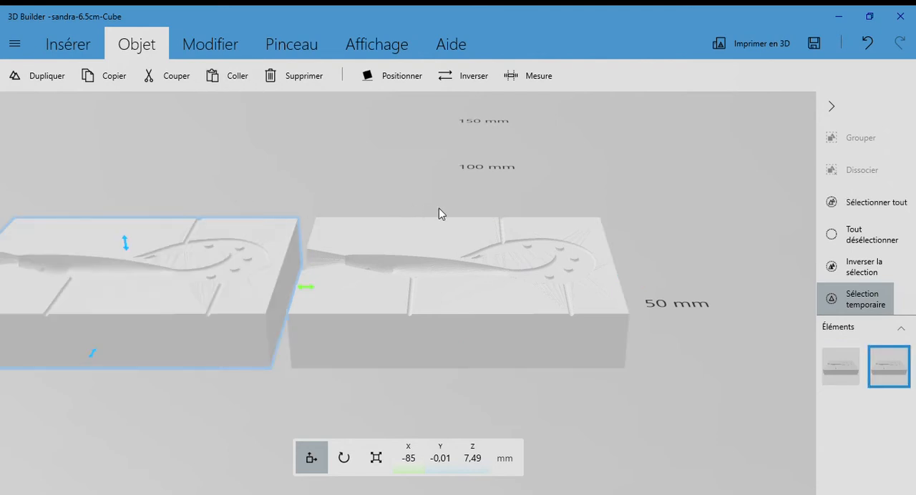
pyautogui.moveTo(448, 184); pyautogui.dragTo(542, 171, button='right')
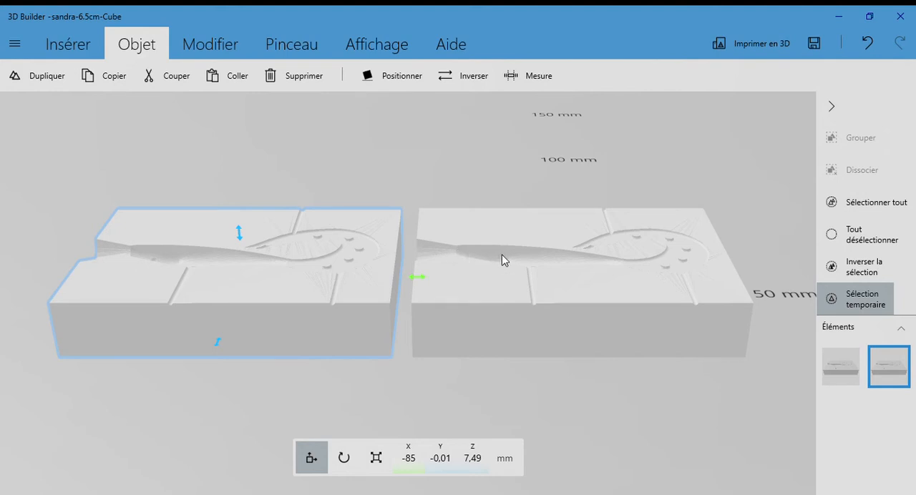
pyautogui.click(475, 77)
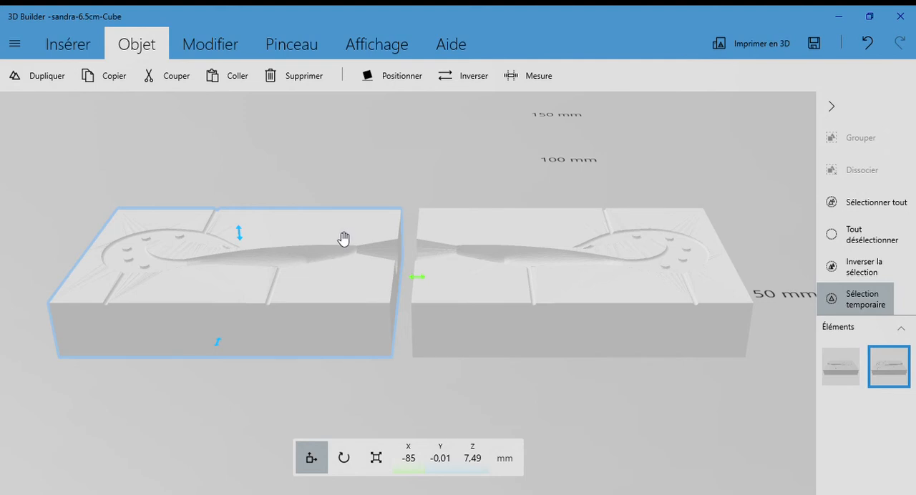
pyautogui.press('Delete')
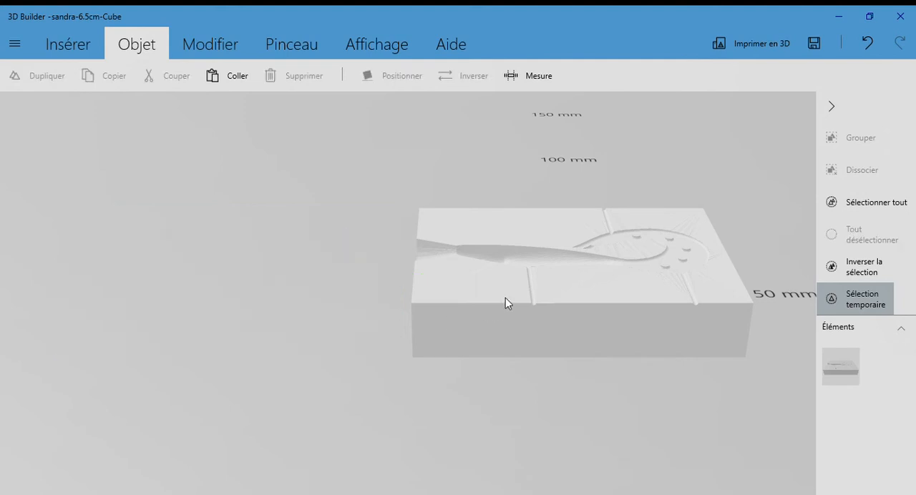
# Insert a cylinder on the mould half and set its X and Y sizes to 8 mm.
pyautogui.click(454, 293)
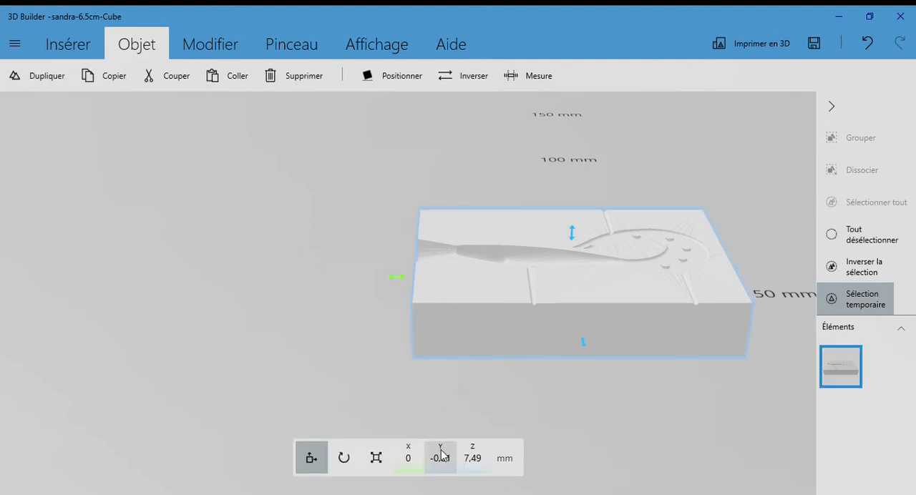
pyautogui.click(361, 458)
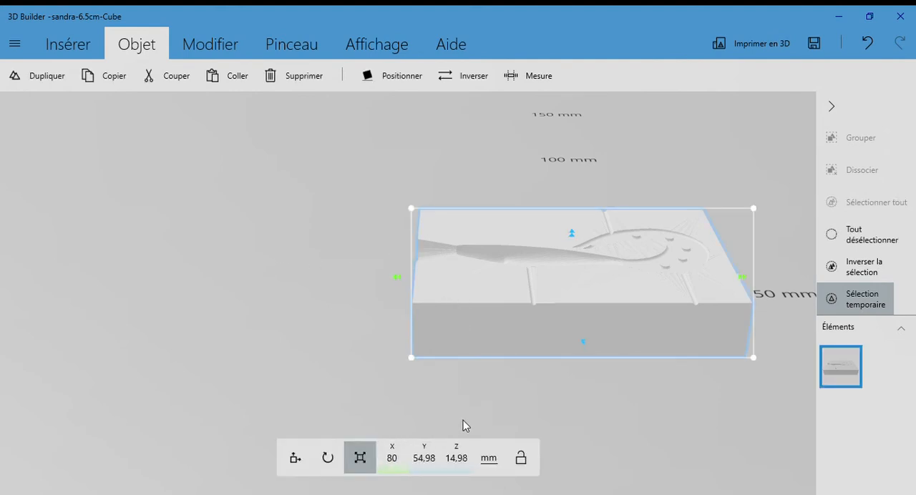
pyautogui.click(93, 48)
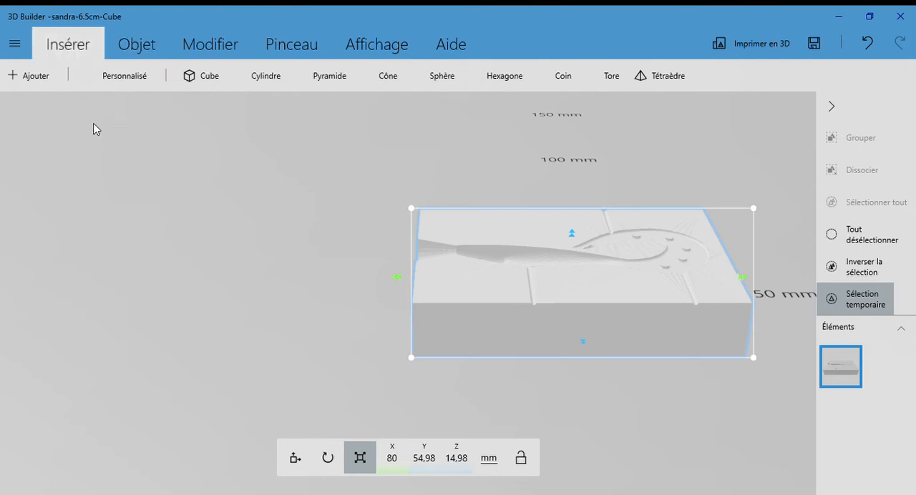
pyautogui.click(260, 76)
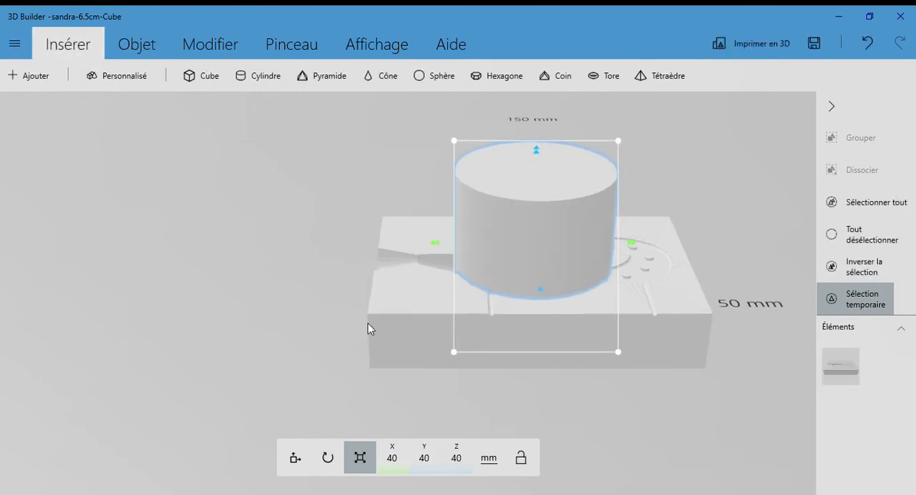
pyautogui.click(395, 467)
pyautogui.write('8')
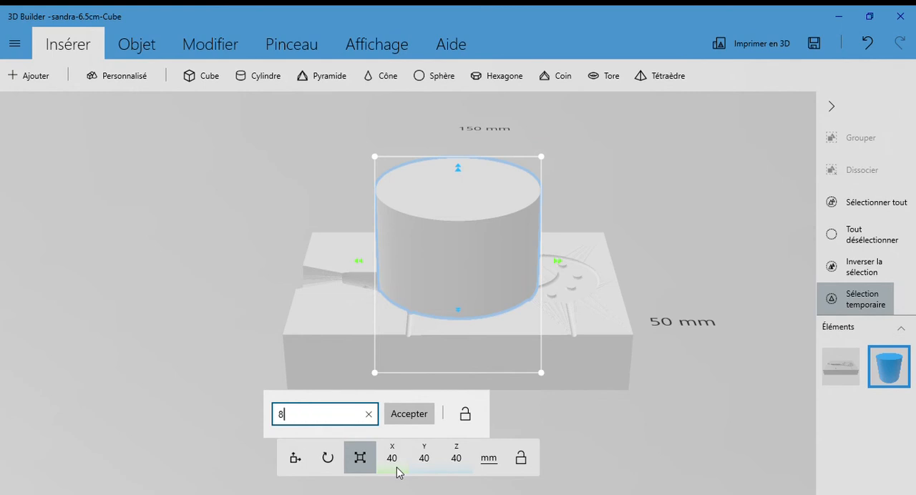
pyautogui.press('Return')
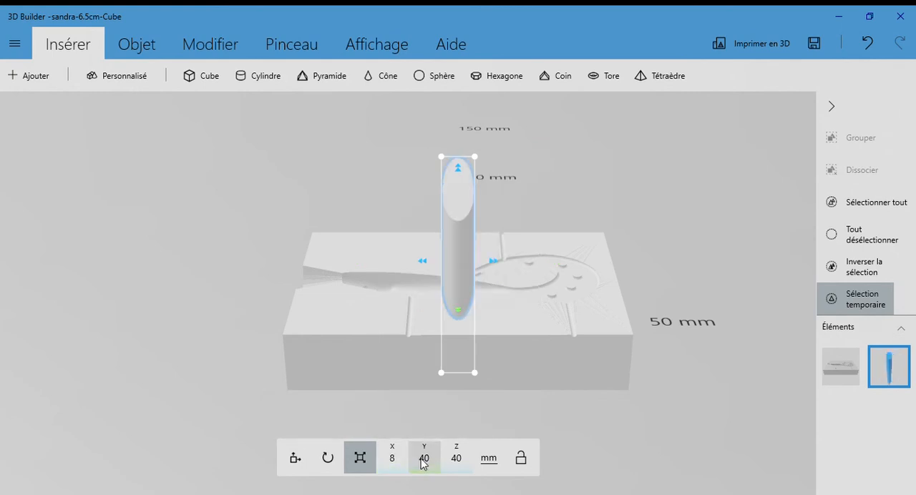
pyautogui.click(424, 458)
pyautogui.write('8')
pyautogui.press('Return')
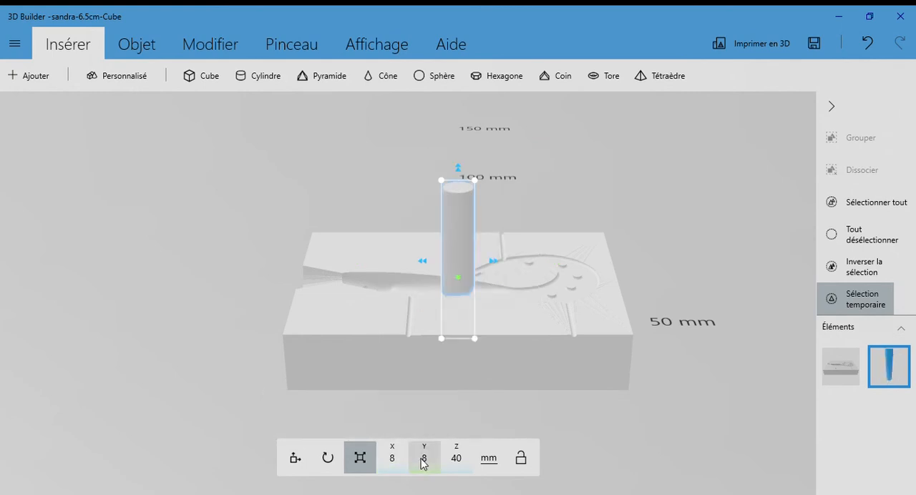
# Sink the cylinder into the block's rear corner beside the pouring inlet, at about X -30.8, Y 19.8, Z 7.5 mm.
pyautogui.click(296, 458)
pyautogui.moveTo(492, 412); pyautogui.dragTo(488, 351, button='right')
pyautogui.moveTo(462, 164); pyautogui.dragTo(462, 221)
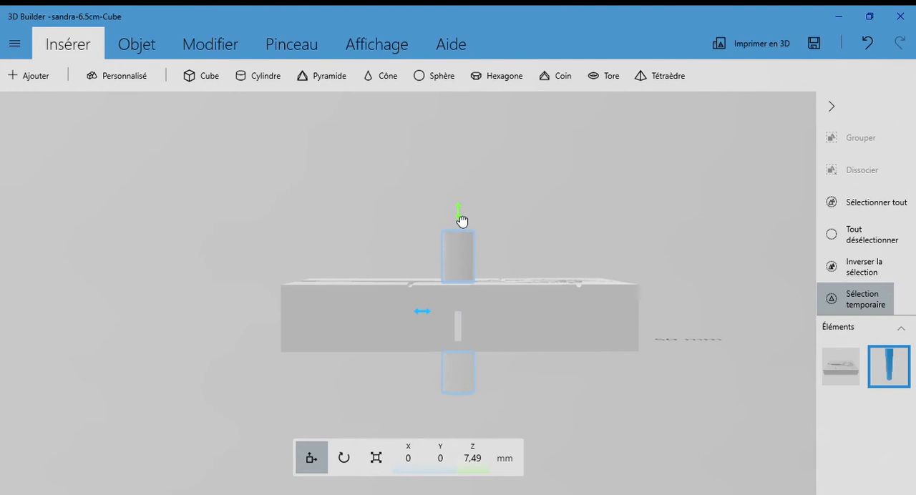
pyautogui.moveTo(527, 219); pyautogui.dragTo(519, 365, button='right')
pyautogui.moveTo(462, 313); pyautogui.dragTo(463, 245)
pyautogui.moveTo(494, 209); pyautogui.dragTo(382, 209)
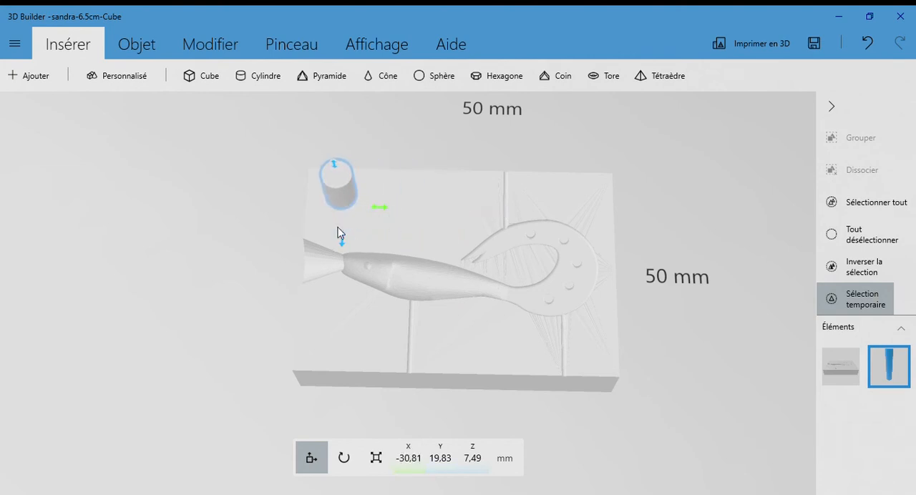
# Paste a second cylinder and place it near the front edge below the lure's tail, at about X 15.9, Y -19.6 mm.
pyautogui.click(133, 49)
pyautogui.click(244, 88)
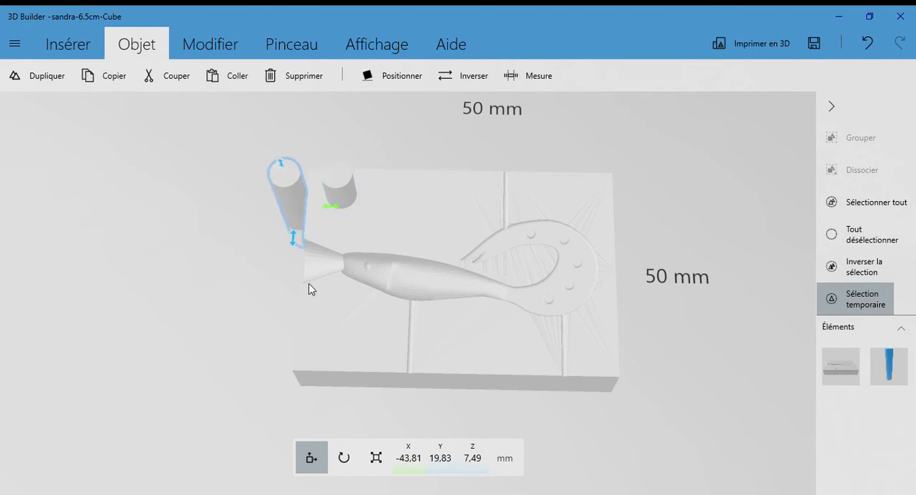
pyautogui.moveTo(300, 248); pyautogui.dragTo(331, 351)
pyautogui.moveTo(327, 315); pyautogui.dragTo(523, 394)
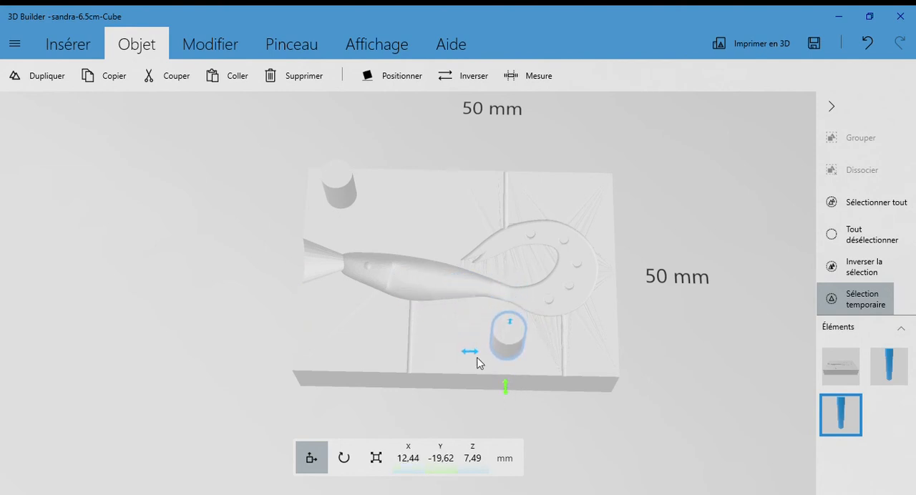
pyautogui.moveTo(469, 352); pyautogui.dragTo(486, 357)
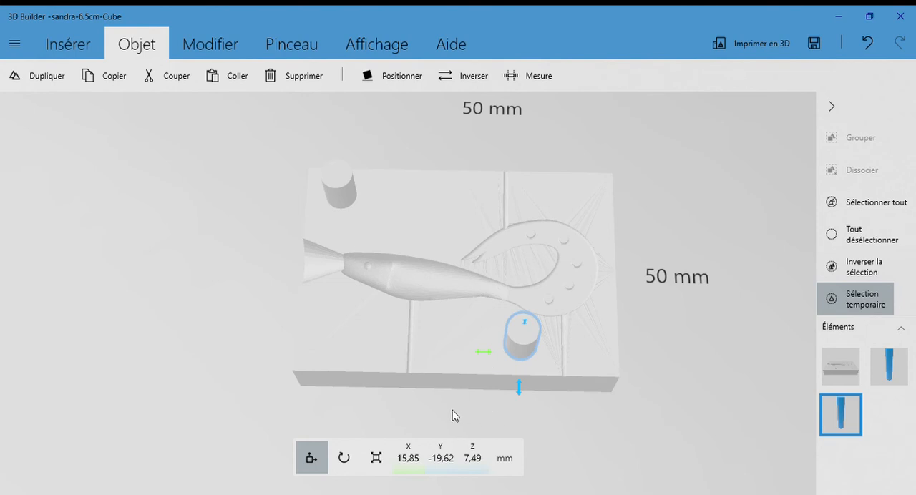
# Subtract both cylinders from the mould half to cut two round alignment holes.
pyautogui.click(186, 53)
pyautogui.click(609, 78)
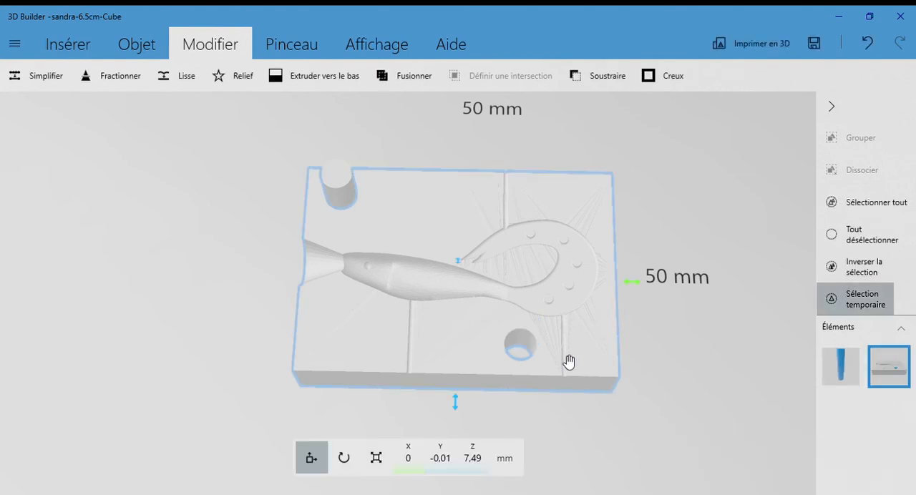
pyautogui.click(424, 318)
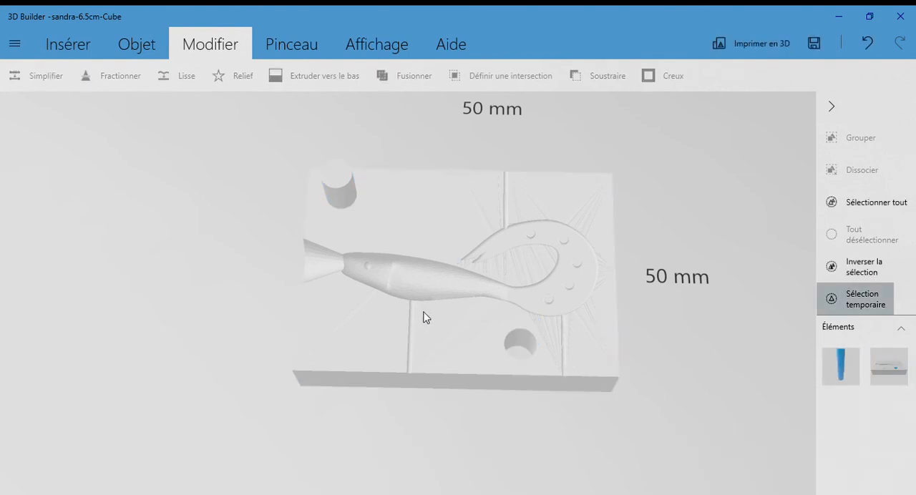
pyautogui.click(341, 192)
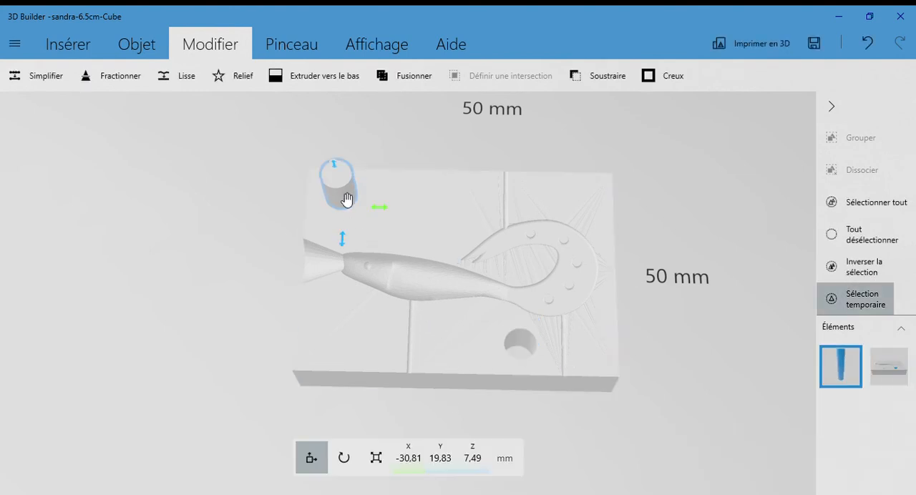
pyautogui.click(590, 78)
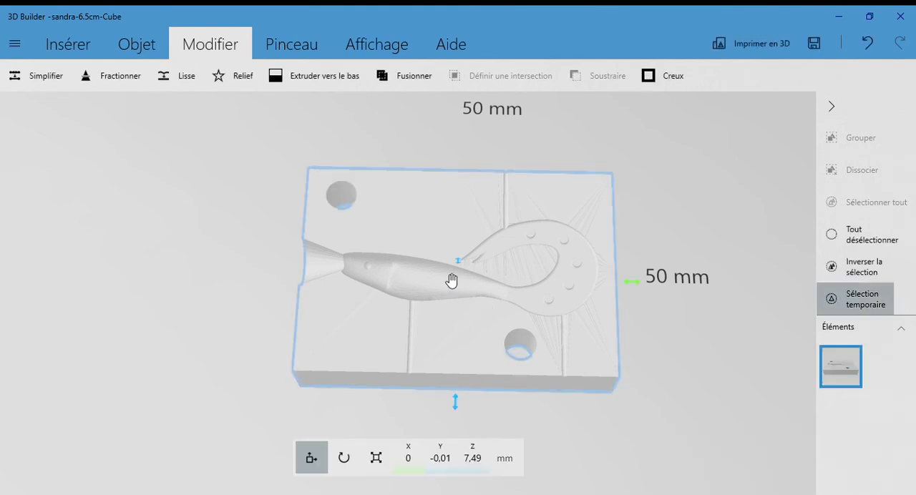
# Paste a copy of the drilled mould half beside the original and mirror the copy along its length.
pyautogui.click(127, 51)
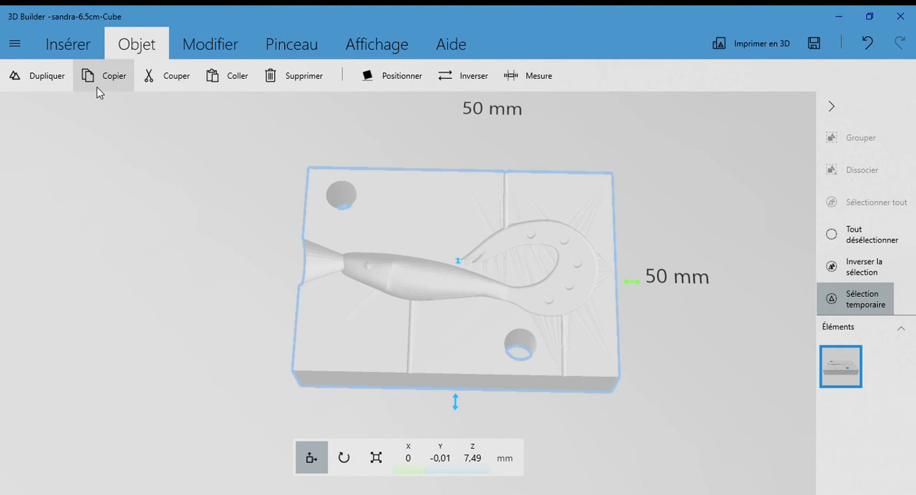
pyautogui.click(234, 84)
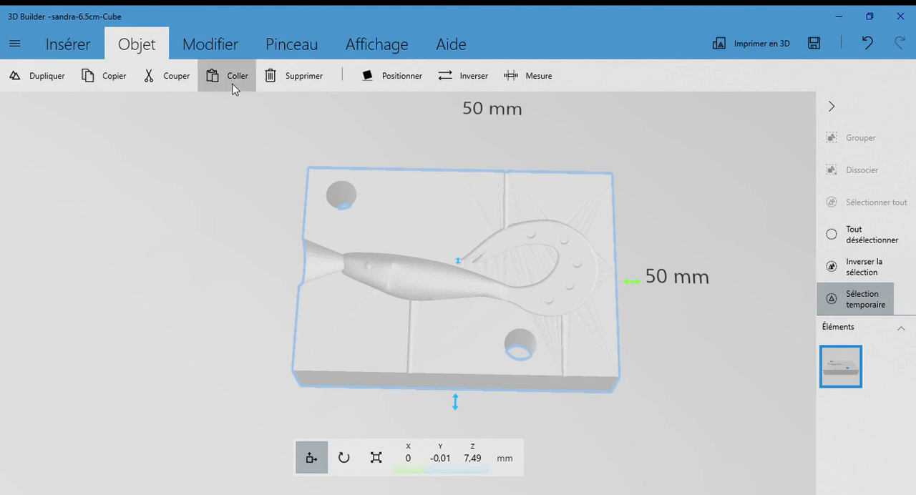
pyautogui.scroll(-1, 314, 295)
pyautogui.moveTo(420, 312); pyautogui.dragTo(499, 315, button='right')
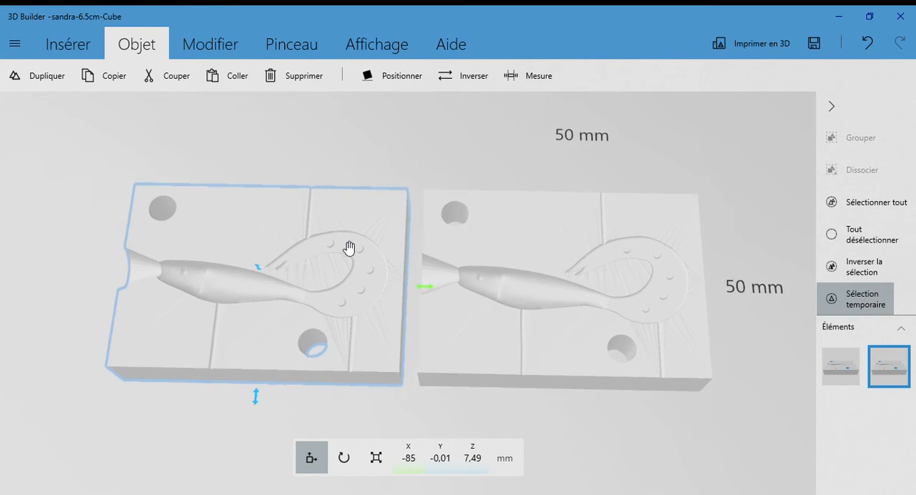
pyautogui.click(473, 77)
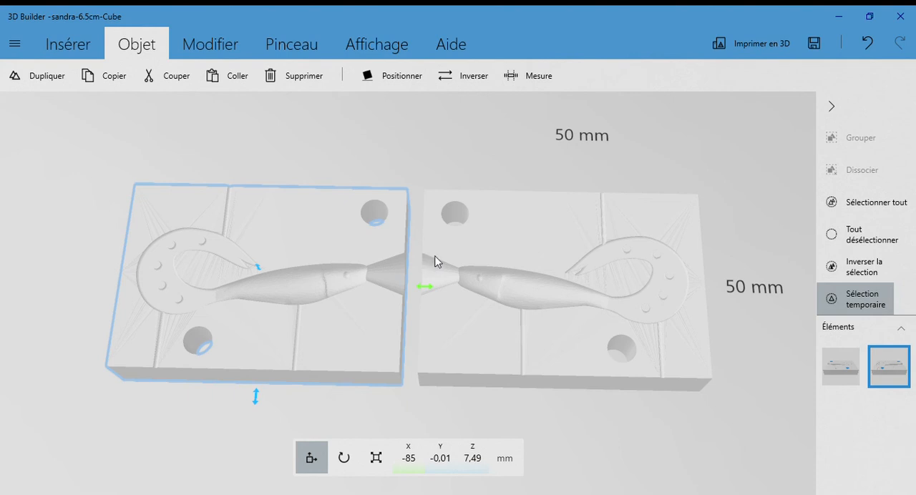
# Save the scene with both mould halves.
pyautogui.click(21, 51)
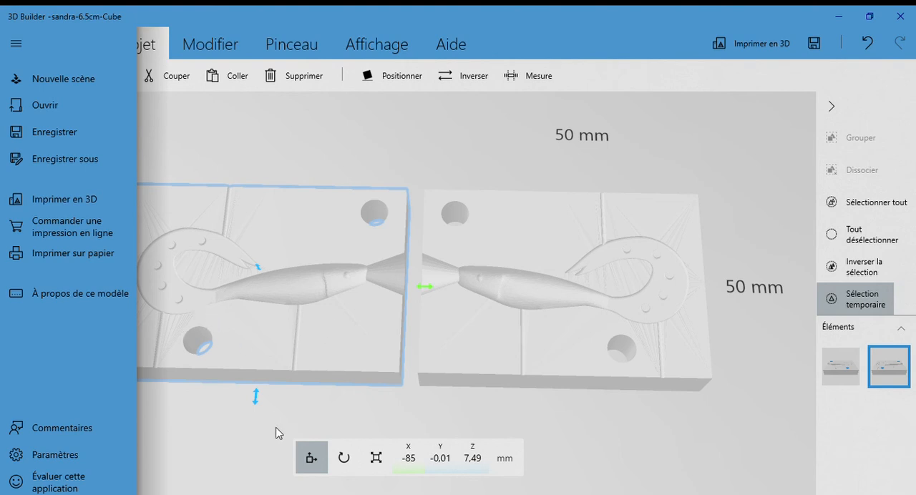
pyautogui.hotkey('ctrl', 's')
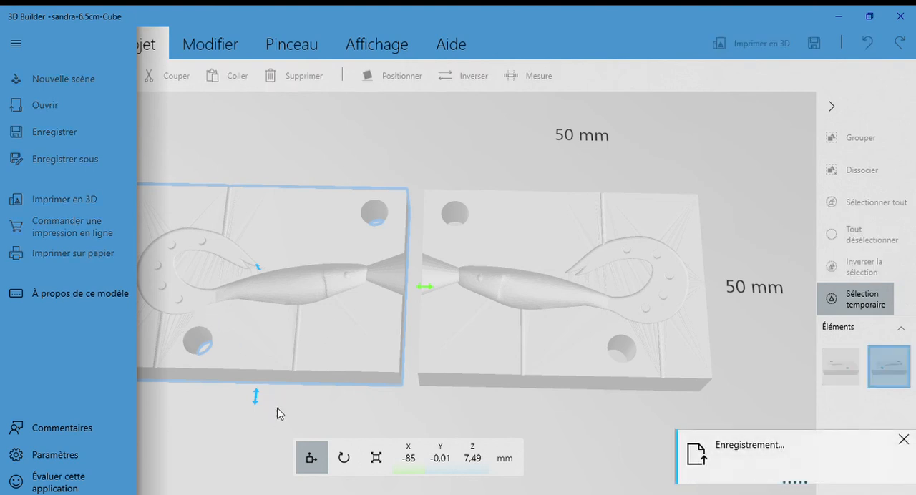